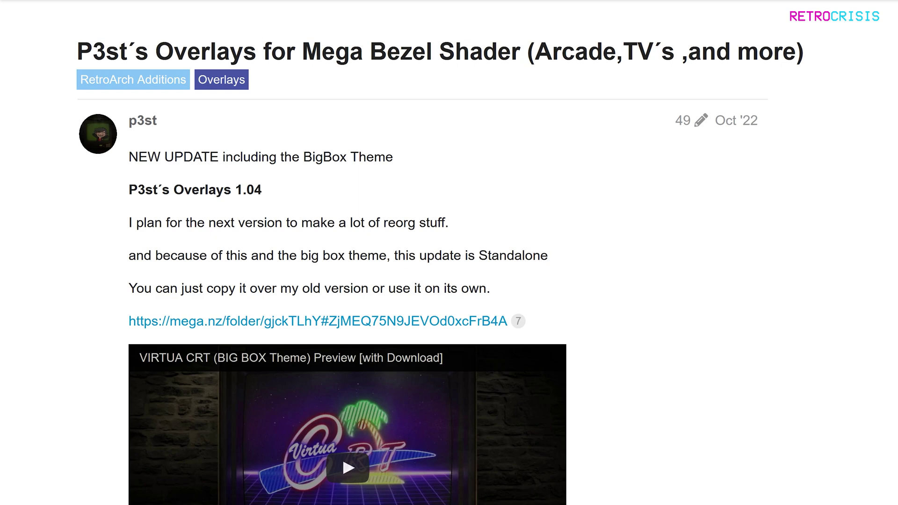
- Open the MEGA download folder for P3st's Overlays 1.04 from the RetroCrisis forum post
{"action": "middle_click", "coordinate": [719, 204]}
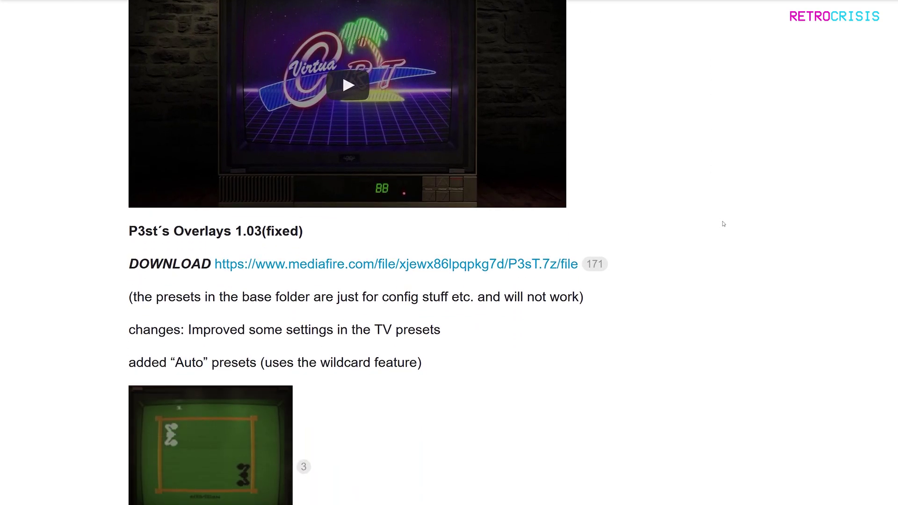
{"action": "middle_click", "coordinate": [724, 223]}
{"action": "scroll", "coordinate": [295, 272], "scroll_direction": "up", "scroll_amount": 8}
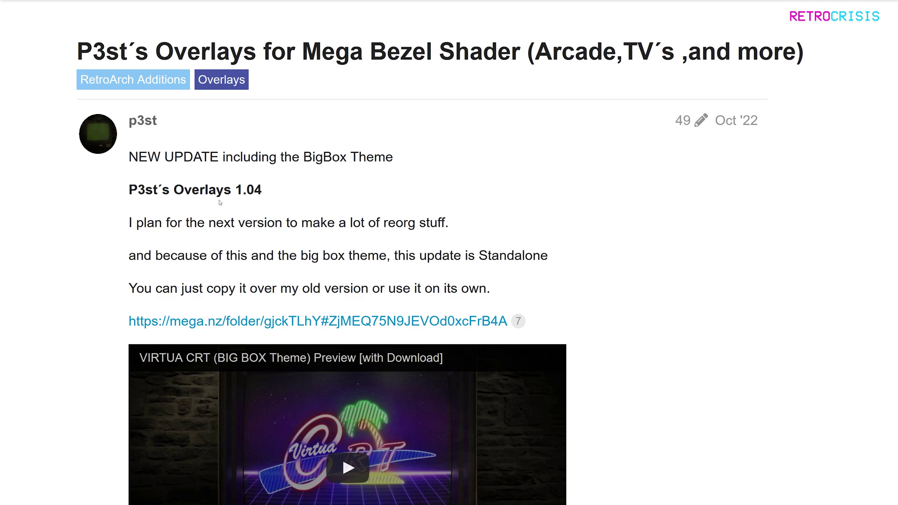
{"action": "left_click", "coordinate": [263, 321]}
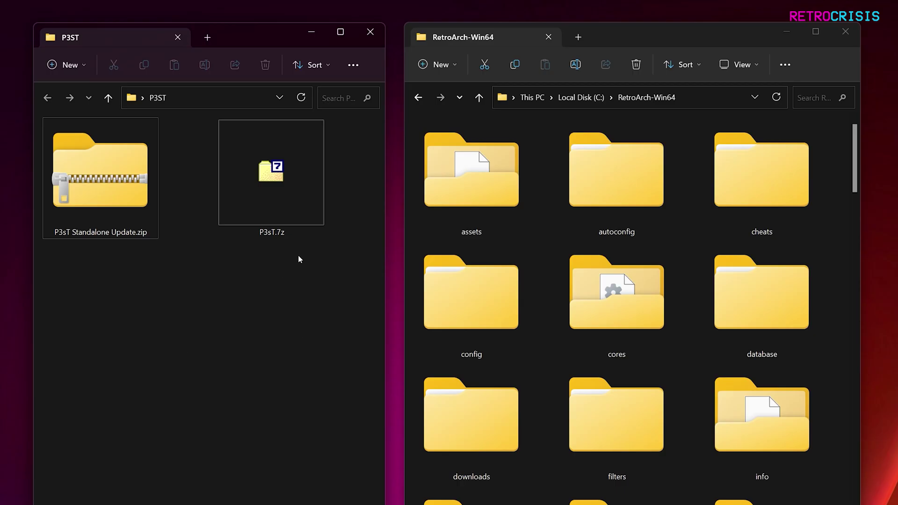
- In the RetroArch-Win64 Explorer window, go into shaders > Mega_Bezel_Packs
{"action": "left_click_drag", "start_coordinate": [263, 242], "coordinate": [262, 241]}
{"action": "left_click", "coordinate": [653, 31]}
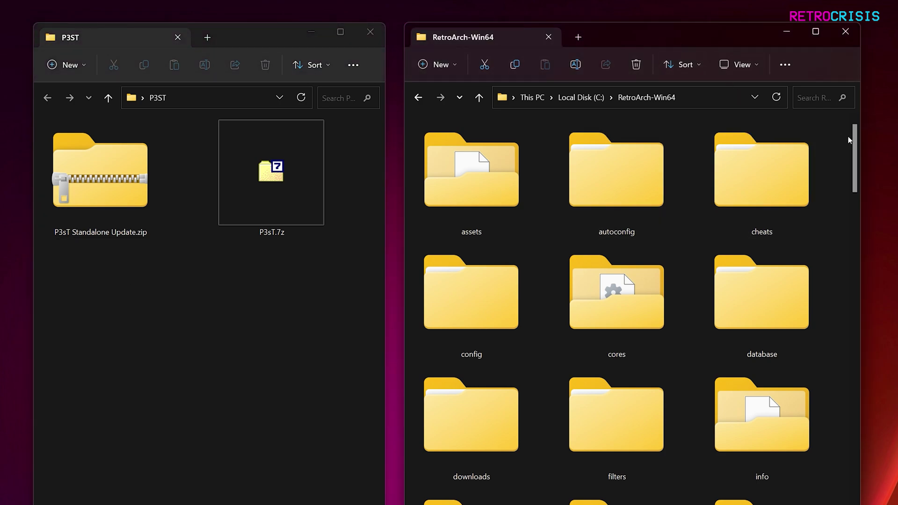
{"action": "scroll", "coordinate": [855, 142], "scroll_direction": "down", "scroll_amount": 1}
{"action": "scroll", "coordinate": [854, 141], "scroll_direction": "down", "scroll_amount": 10}
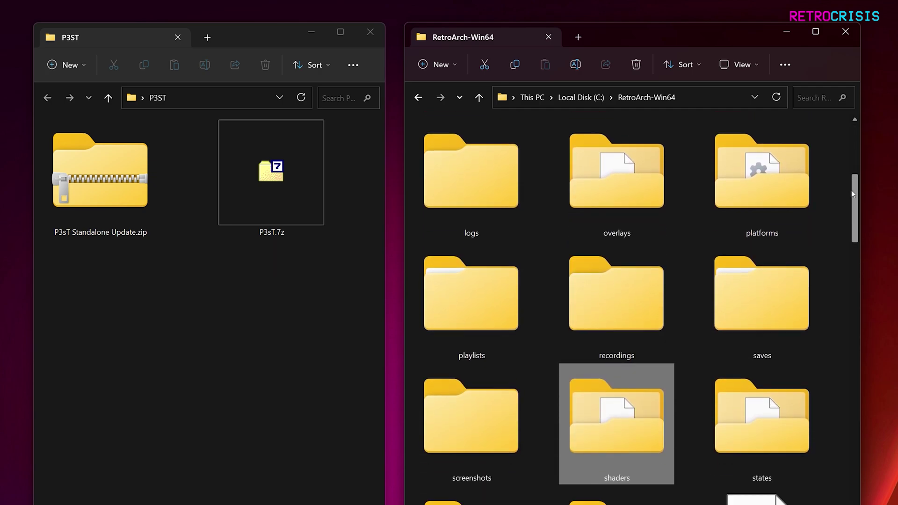
{"action": "double_click", "coordinate": [635, 297]}
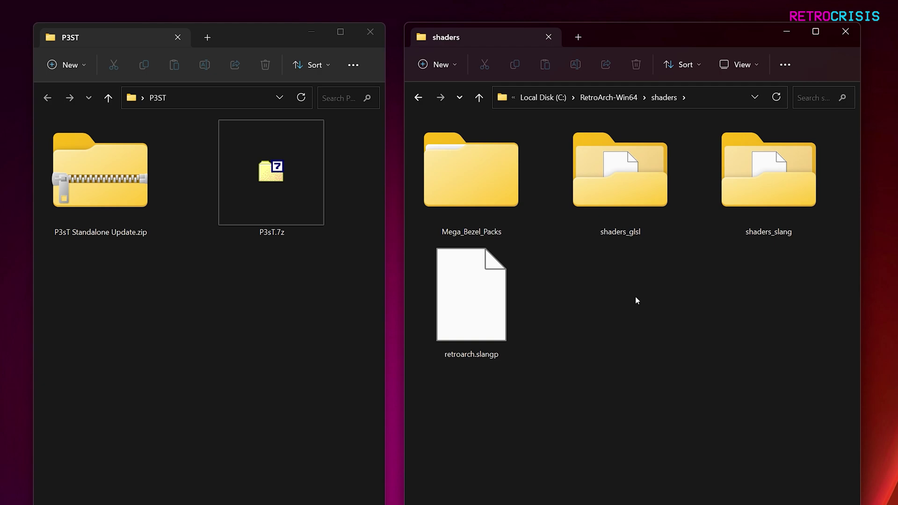
{"action": "left_click", "coordinate": [462, 237]}
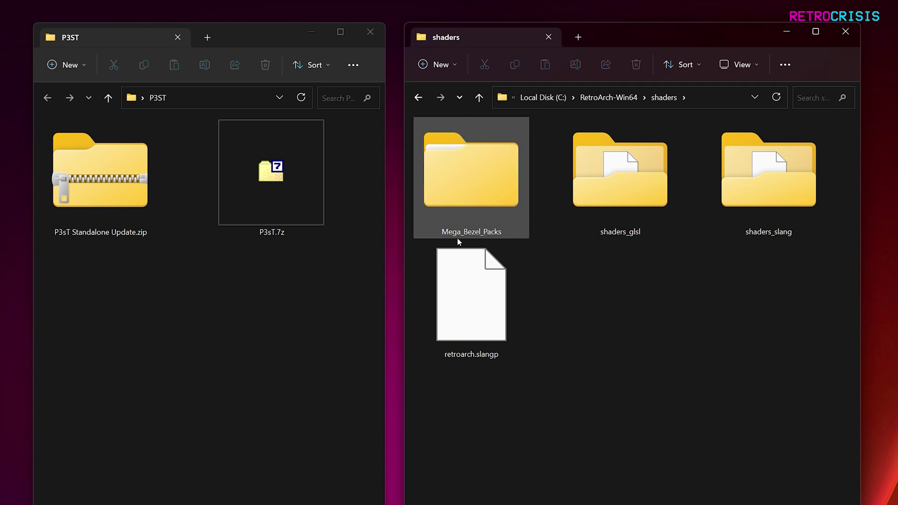
{"action": "mouse_move", "coordinate": [467, 238]}
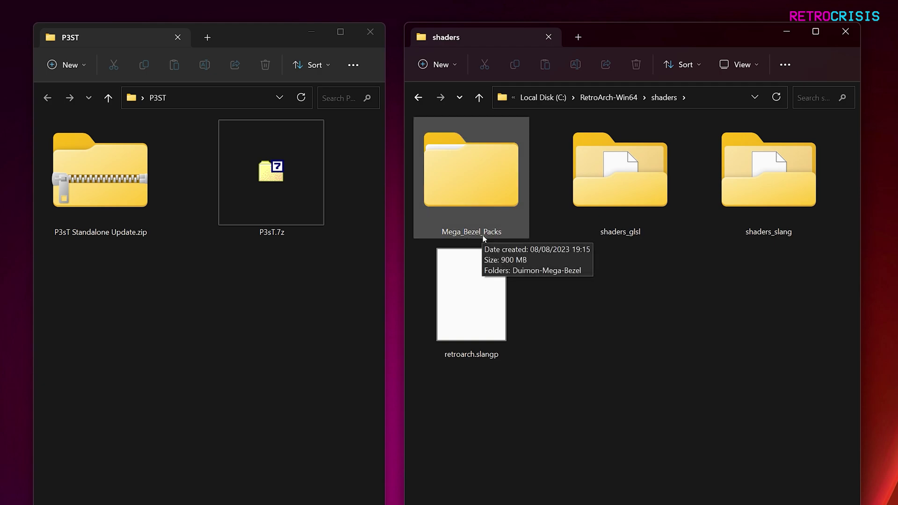
{"action": "double_click", "coordinate": [485, 170]}
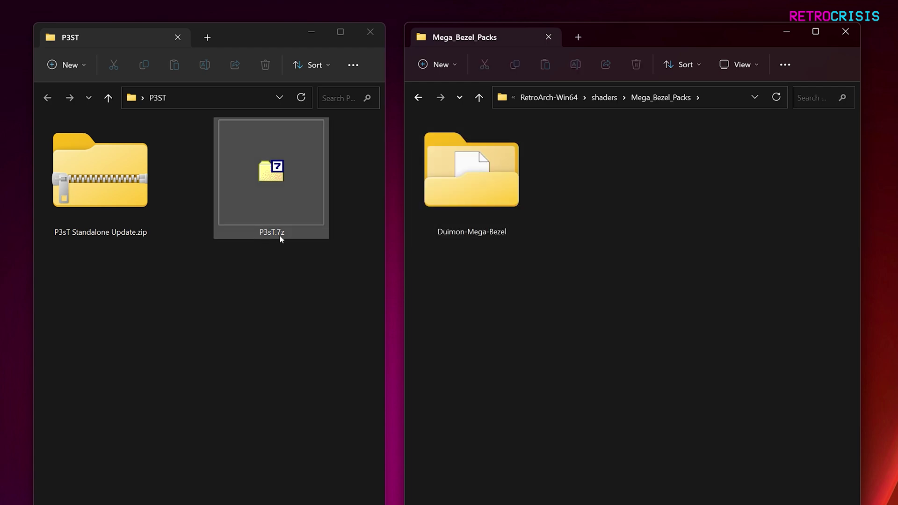
- Extract P3sT.7z's P3sT folder into Mega_Bezel_Packs and check its images and presets subfolders
{"action": "double_click", "coordinate": [275, 182]}
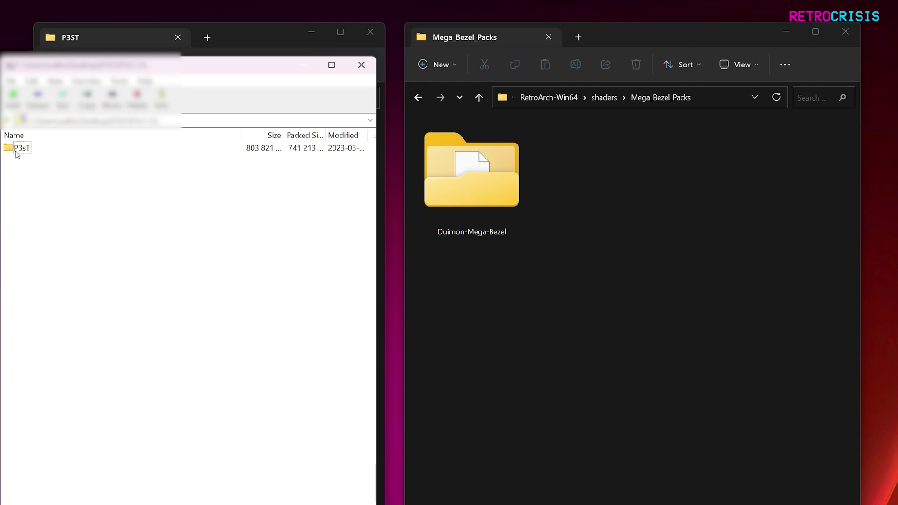
{"action": "left_click_drag", "start_coordinate": [14, 150], "coordinate": [640, 186]}
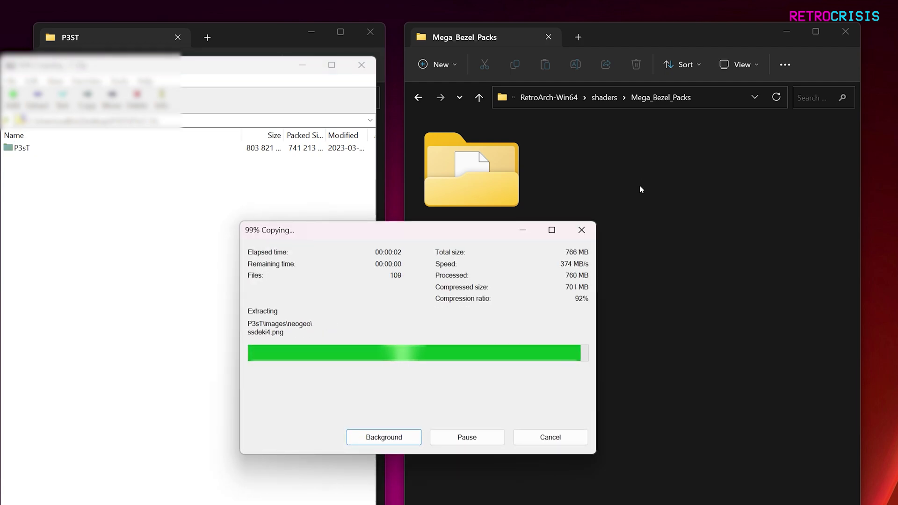
{"action": "left_click", "coordinate": [361, 64]}
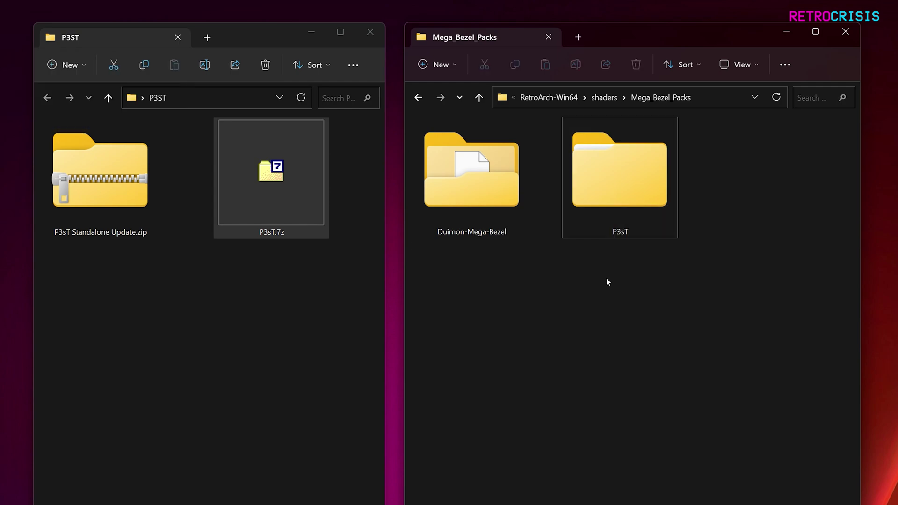
{"action": "double_click", "coordinate": [593, 182]}
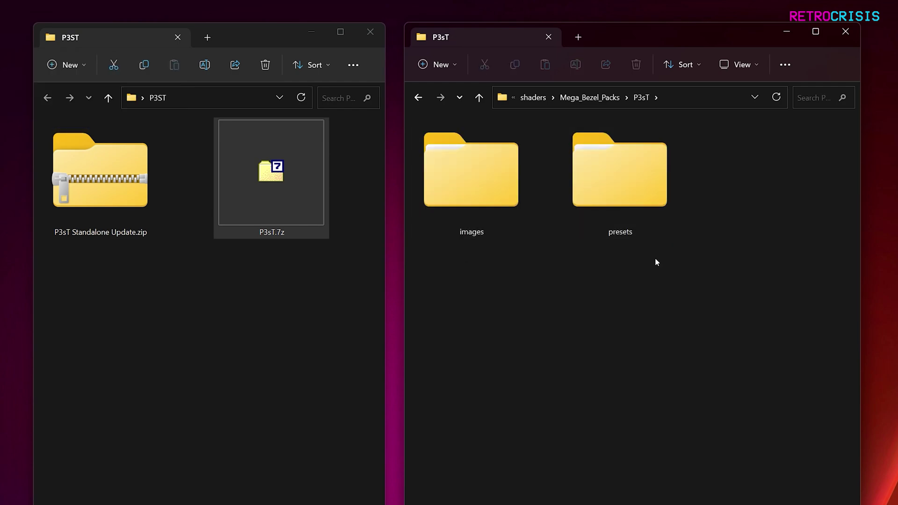
{"action": "left_click", "coordinate": [480, 100]}
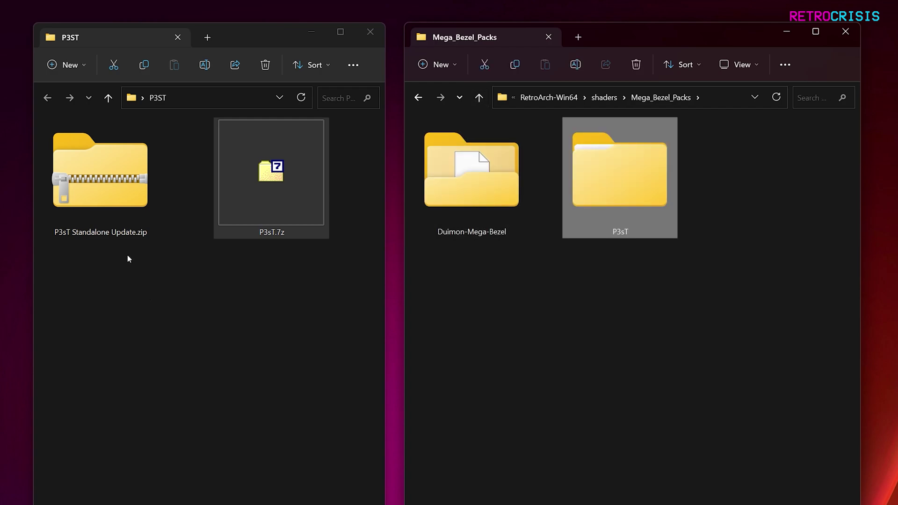
- Drag the P3sT folder from P3sT Standalone Update.zip into Mega_Bezel_Packs, replacing 12 files
{"action": "double_click", "coordinate": [118, 197]}
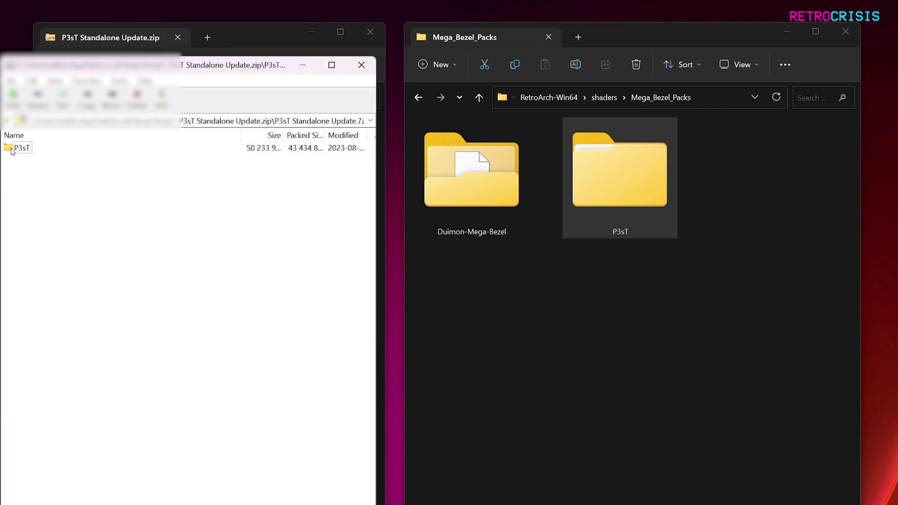
{"action": "left_click_drag", "start_coordinate": [10, 151], "coordinate": [562, 391]}
{"action": "left_click_drag", "start_coordinate": [603, 351], "coordinate": [603, 351]}
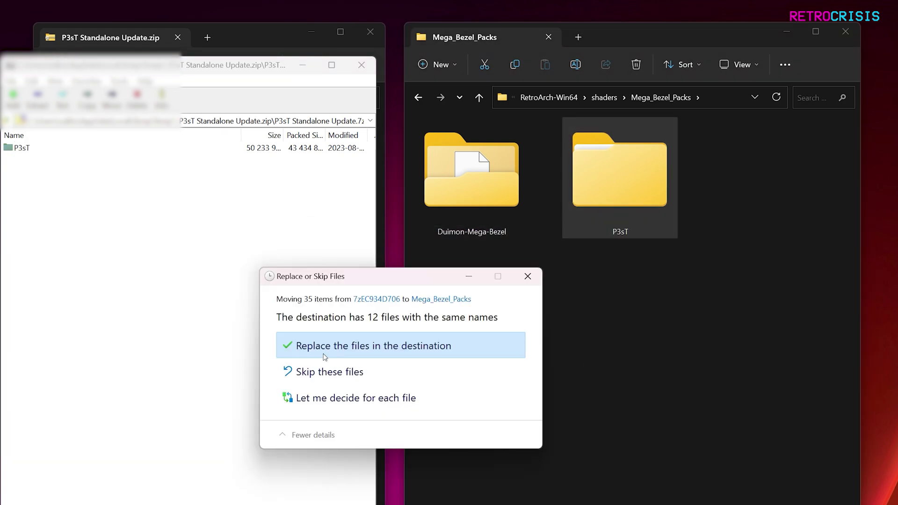
{"action": "left_click", "coordinate": [448, 346]}
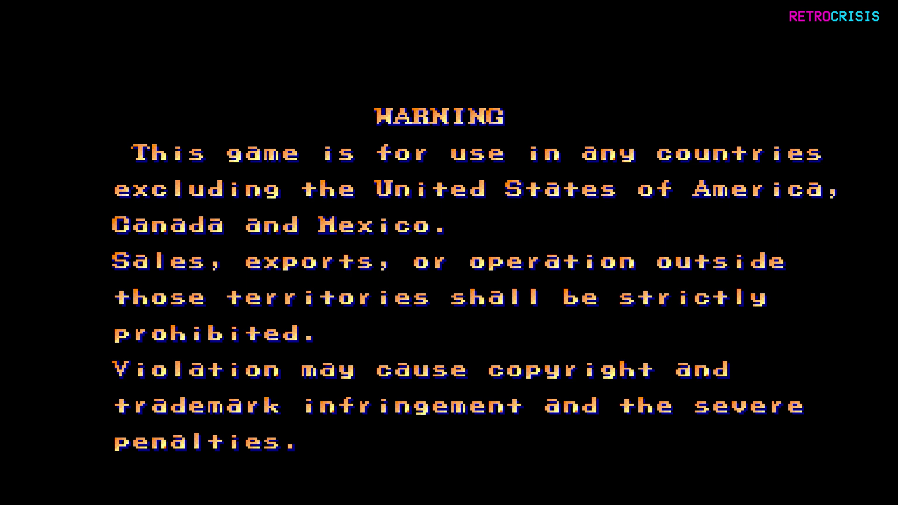
- Pause Final Fight and open the shader preset browser from Quick Menu > Shaders > Load
{"action": "key", "text": "F1"}
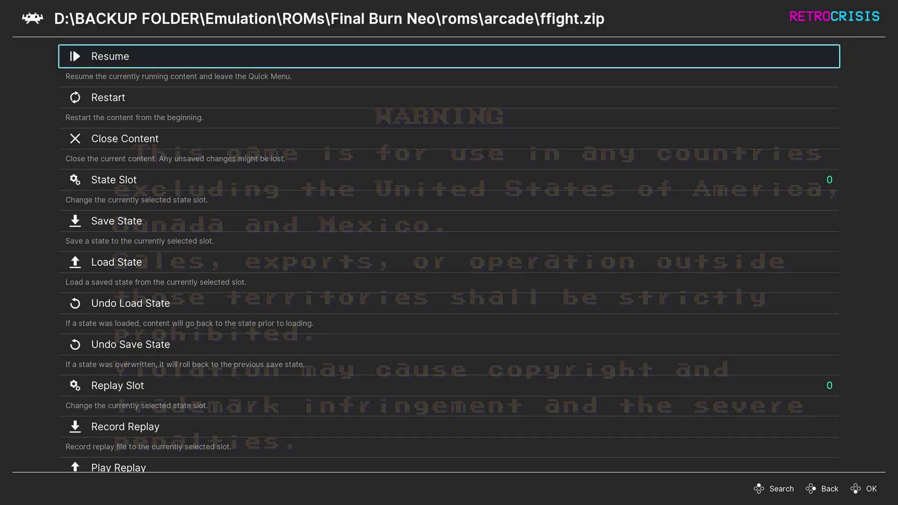
{"action": "key", "text": "Down"}
{"action": "key", "text": "Down"}
{"action": "key", "text": "Down"}
{"action": "key", "text": "Down"}
{"action": "key", "text": "Down"}
{"action": "key", "text": "Down"}
{"action": "key", "text": "Down"}
{"action": "key", "text": "Down"}
{"action": "key", "text": "Down"}
{"action": "key", "text": "Down"}
{"action": "key", "text": "Down"}
{"action": "key", "text": "Down"}
{"action": "key", "text": "Down"}
{"action": "key", "text": "Down"}
{"action": "key", "text": "Down"}
{"action": "key", "text": "Down"}
{"action": "key", "text": "Down"}
{"action": "key", "text": "Down"}
{"action": "key", "text": "Down"}
{"action": "key", "text": "Down"}
{"action": "key", "text": "Down"}
{"action": "key", "text": "Down"}
{"action": "key", "text": "Down"}
{"action": "key", "text": "Down"}
{"action": "key", "text": "Up"}
{"action": "key", "text": "Return"}
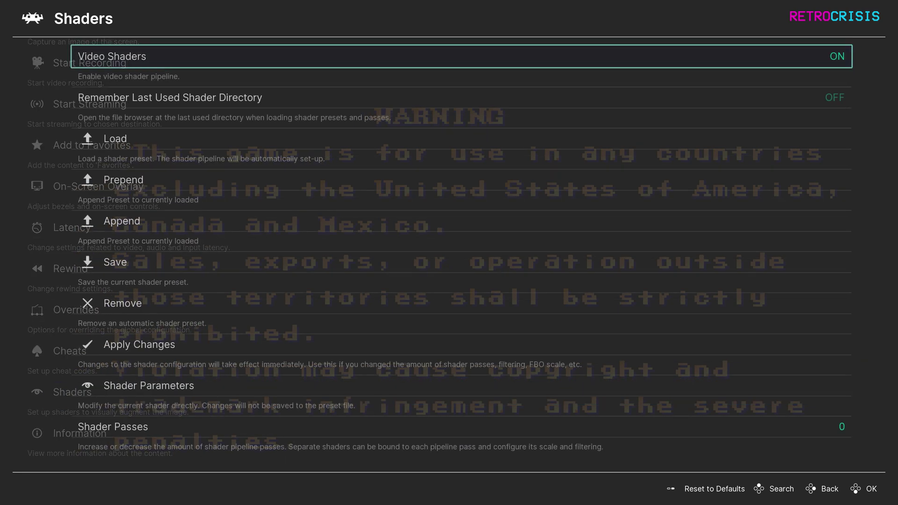
{"action": "key", "text": "Down"}
{"action": "key", "text": "Down"}
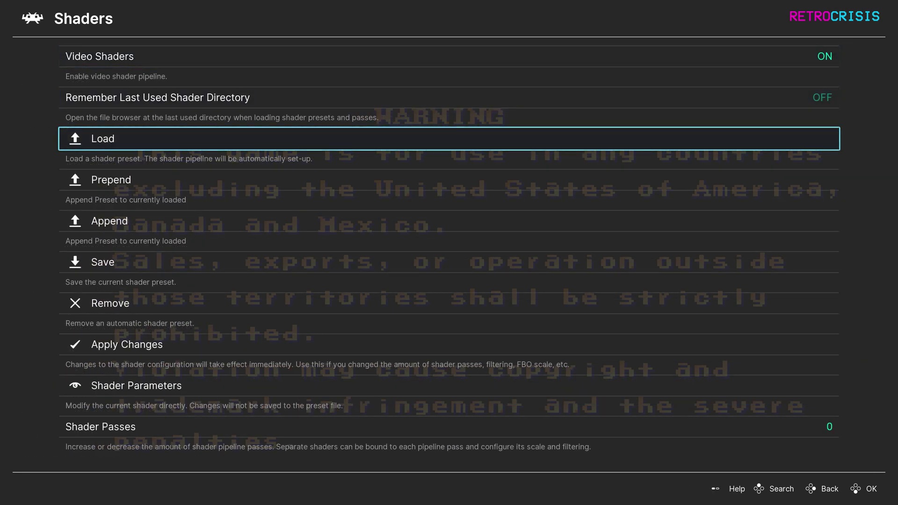
{"action": "key", "text": "Return"}
- Browse to Mega_Bezel_Packs > P3sT > presets in the preset browser
{"action": "key", "text": "Down"}
{"action": "key", "text": "Return"}
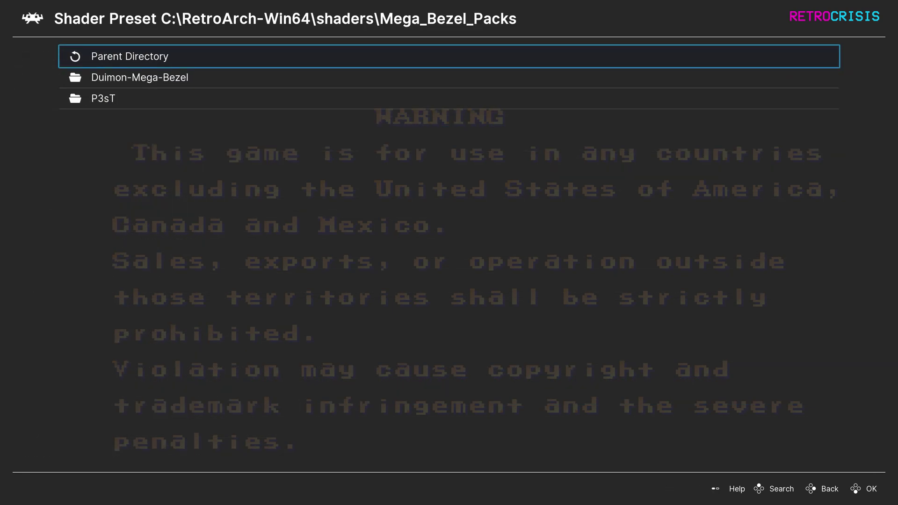
{"action": "key", "text": "Up"}
{"action": "key", "text": "Return"}
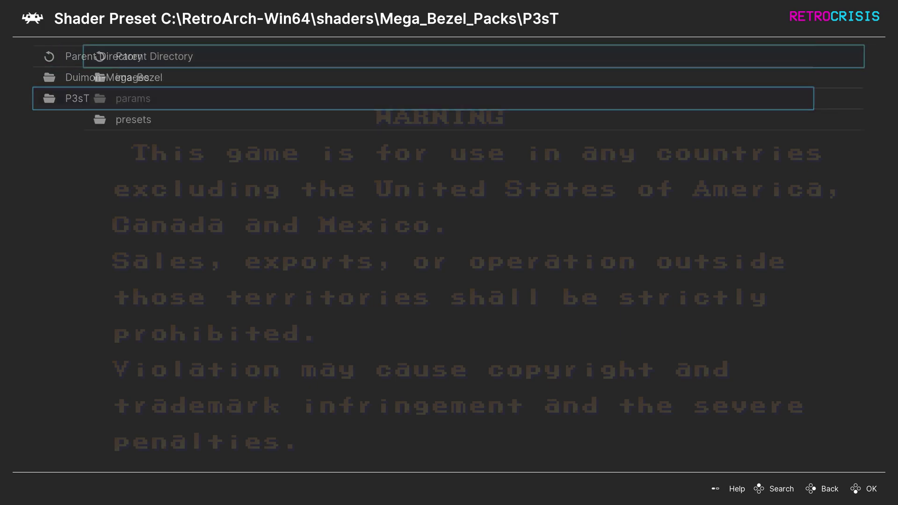
{"action": "key", "text": "Down"}
{"action": "key", "text": "Down"}
{"action": "key", "text": "Down"}
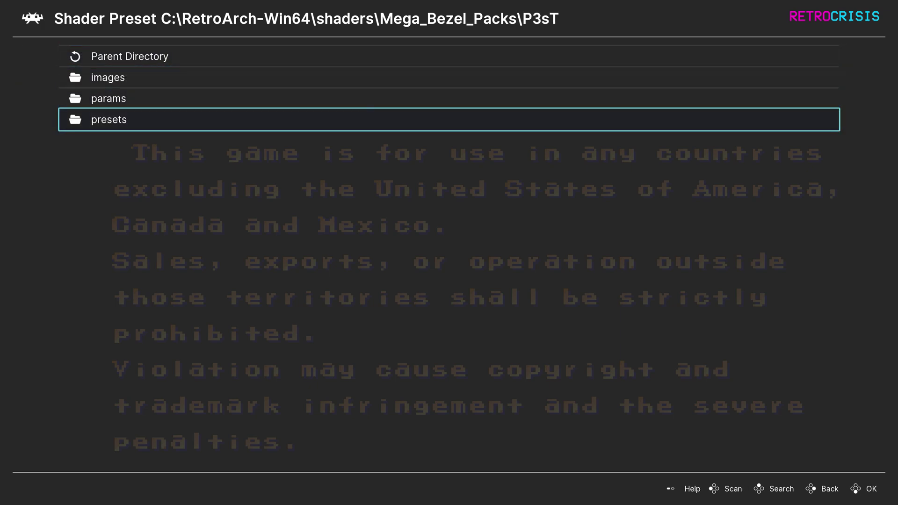
{"action": "key", "text": "Return"}
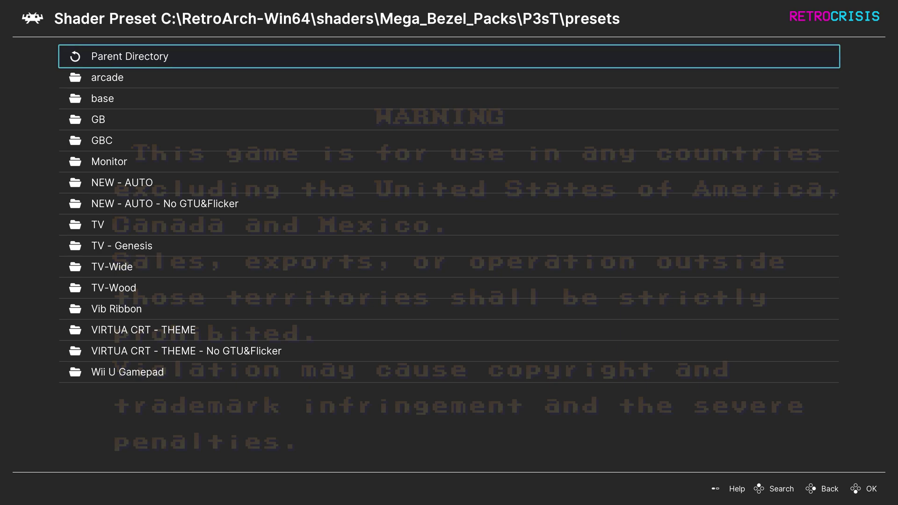
- Browse into the arcade > Normal > 2.Zoomed presets folder
{"action": "key", "text": "Down"}
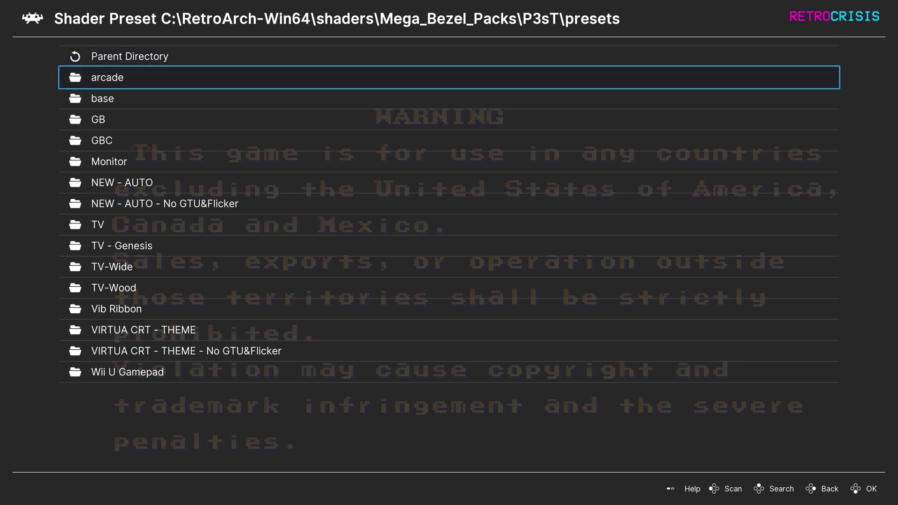
{"action": "key", "text": "Return"}
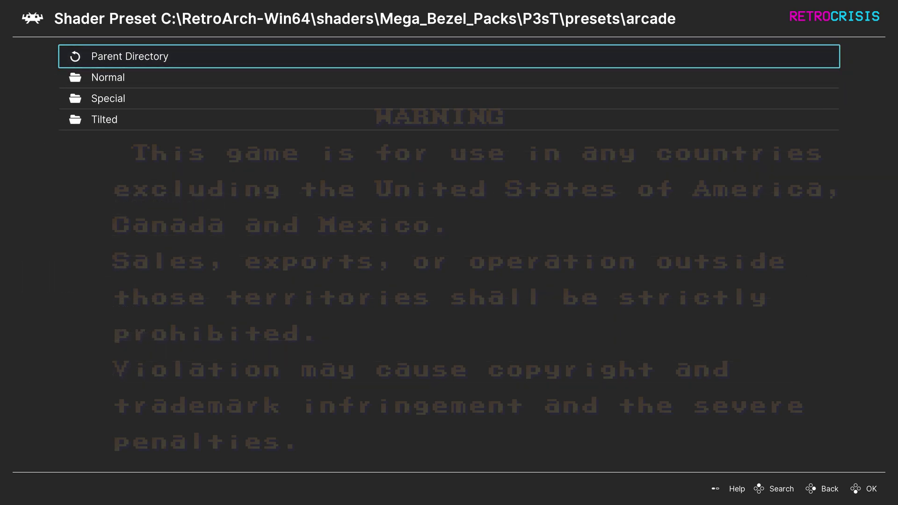
{"action": "key", "text": "Down"}
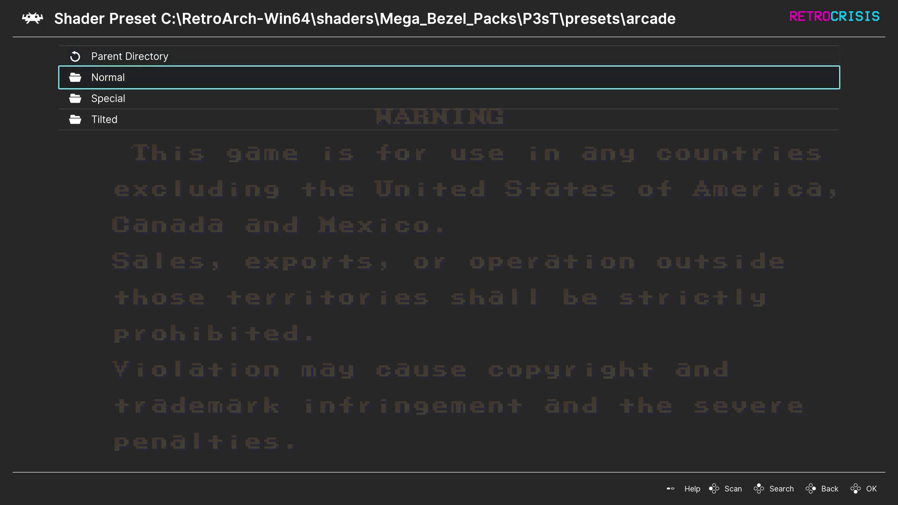
{"action": "key", "text": "Return"}
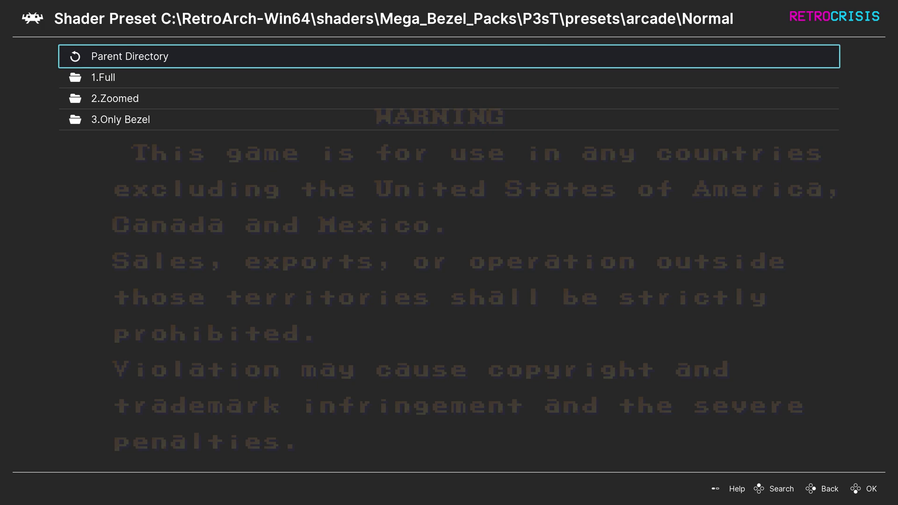
{"action": "key", "text": "Down"}
{"action": "key", "text": "Down"}
{"action": "key", "text": "Return"}
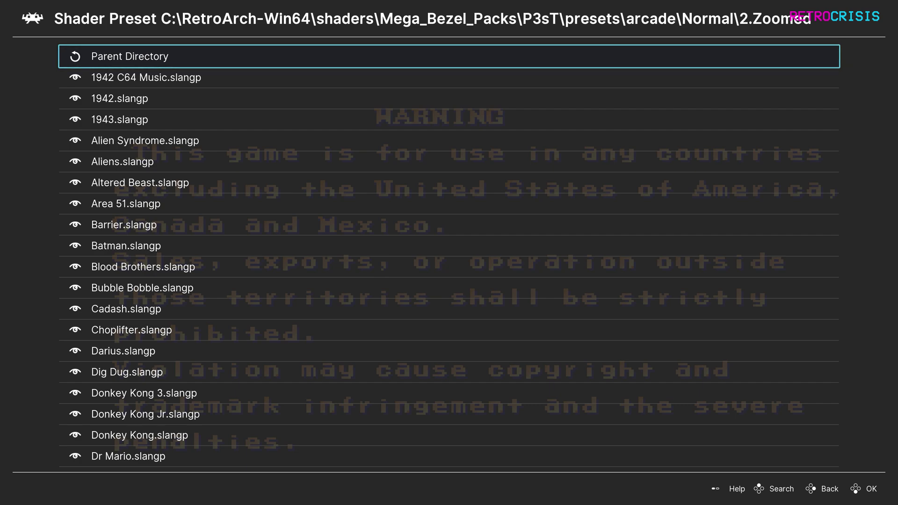
- Load Final Fight.slangp and resume the game in the zoomed cabinet bezel
{"action": "key", "text": "Right"}
{"action": "key", "text": "Right"}
{"action": "key", "text": "Return"}
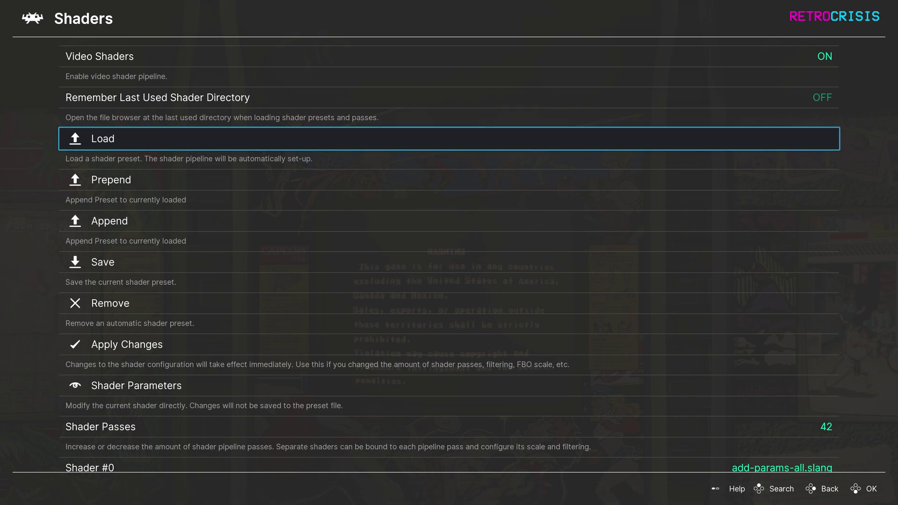
{"action": "key", "text": "F1"}
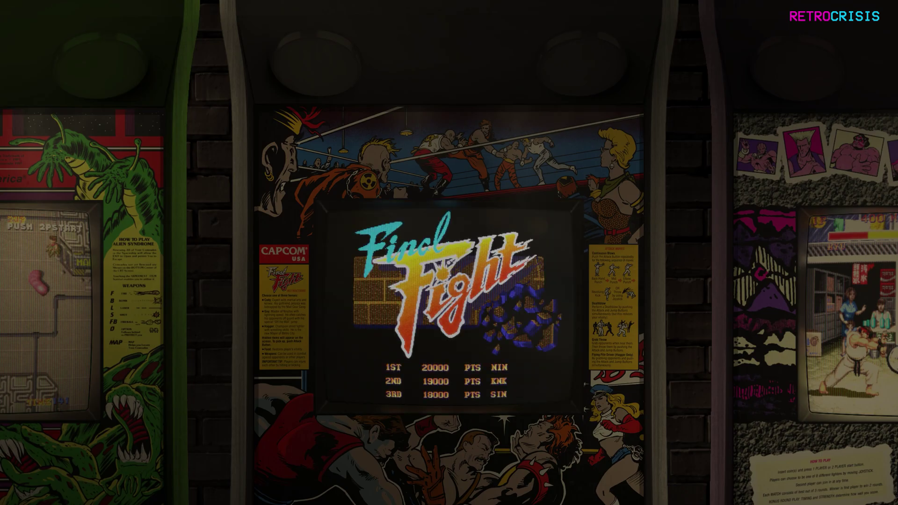
- Reopen the shader preset browser at Mega_Bezel_Packs > P3sT > presets
{"action": "key", "text": "F1"}
{"action": "key", "text": "Return"}
{"action": "key", "text": "Return"}
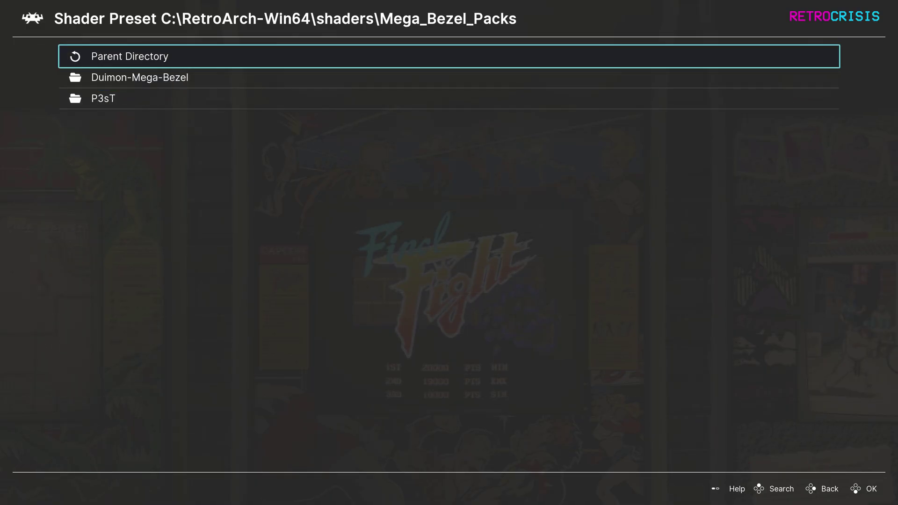
{"action": "key", "text": "Return"}
{"action": "key", "text": "Up"}
{"action": "key", "text": "Return"}
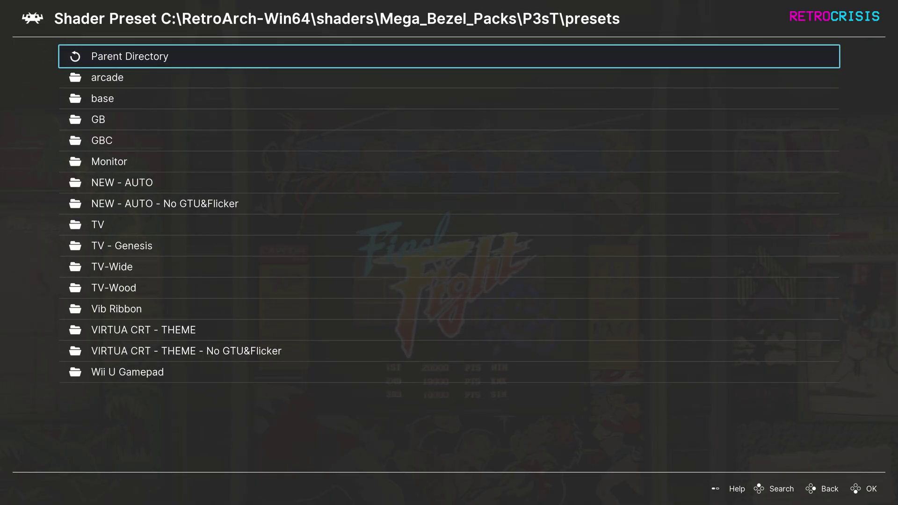
- Load Final Fight.slangp from arcade > Normal > 3.Only Bezel and resume the game
{"action": "key", "text": "Return"}
{"action": "key", "text": "Down"}
{"action": "key", "text": "Return"}
{"action": "key", "text": "Up"}
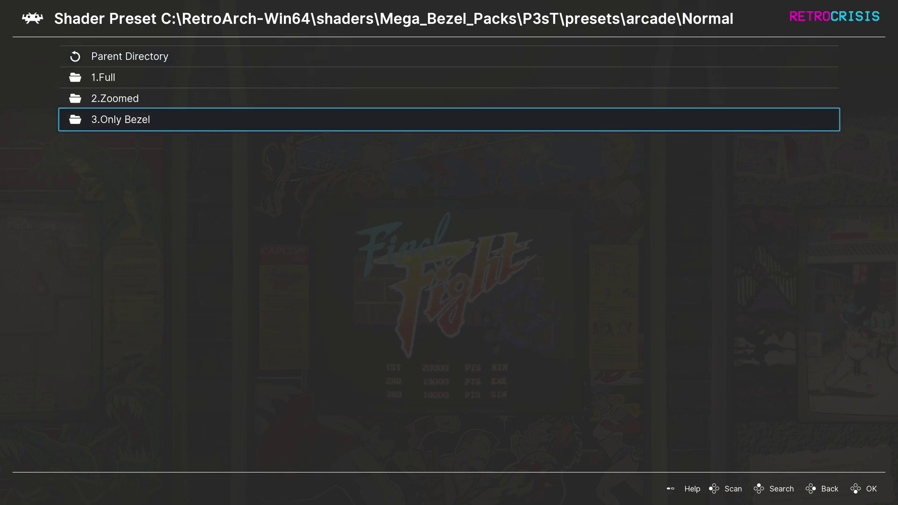
{"action": "key", "text": "Return"}
{"action": "key", "text": "Down"}
{"action": "key", "text": "Down"}
{"action": "key", "text": "Down"}
{"action": "key", "text": "Down"}
{"action": "key", "text": "Down"}
{"action": "key", "text": "Down"}
{"action": "key", "text": "Down"}
{"action": "key", "text": "Down"}
{"action": "key", "text": "Down"}
{"action": "key", "text": "Down"}
{"action": "key", "text": "Down"}
{"action": "key", "text": "Down"}
{"action": "key", "text": "Down"}
{"action": "key", "text": "Down"}
{"action": "key", "text": "Down"}
{"action": "key", "text": "Down"}
{"action": "key", "text": "Down"}
{"action": "key", "text": "Down"}
{"action": "key", "text": "Down"}
{"action": "key", "text": "Down"}
{"action": "key", "text": "Return"}
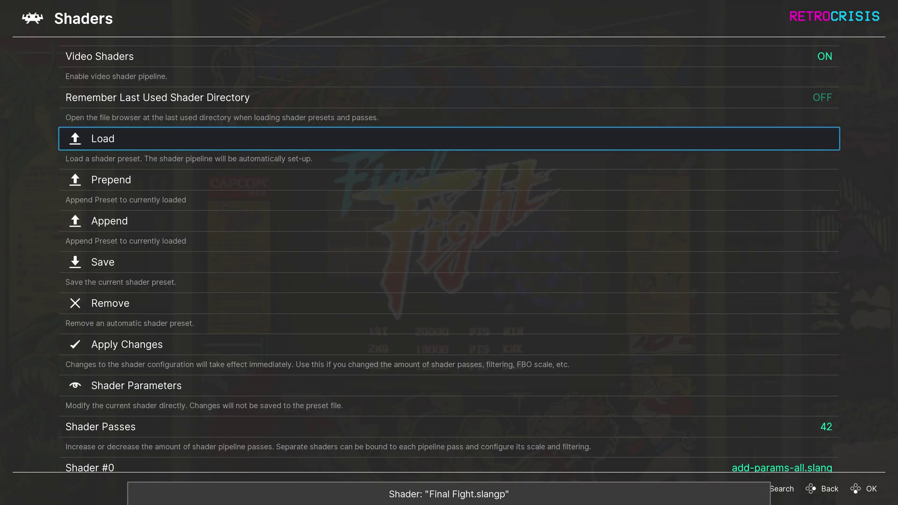
{"action": "key", "text": "F1"}
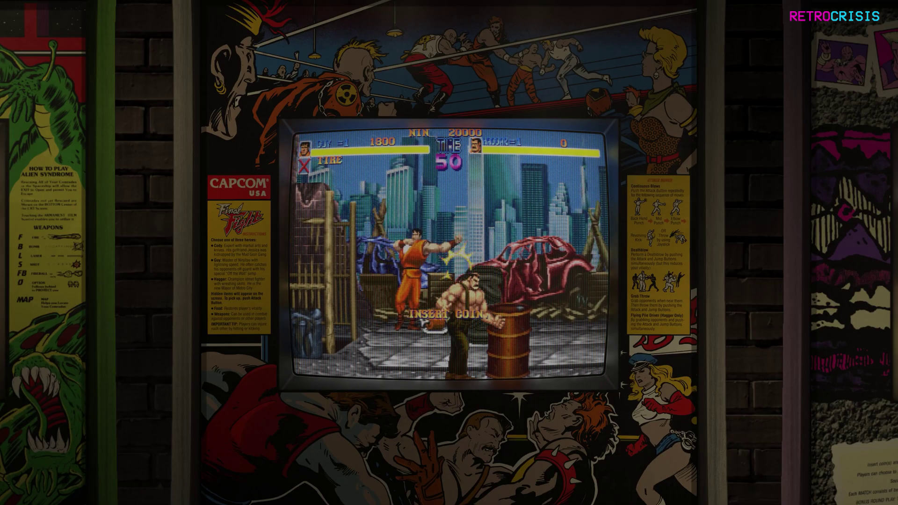